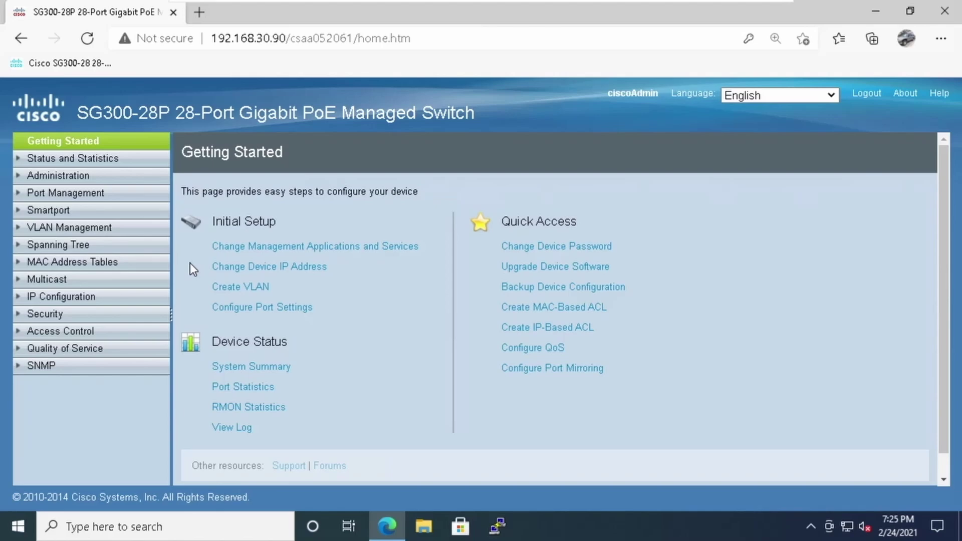
Step: Review the VLAN interface settings of port GE1, including its interface VLAN mode, and close them without changes
{"action": "left_click", "coordinate": [19, 230]}
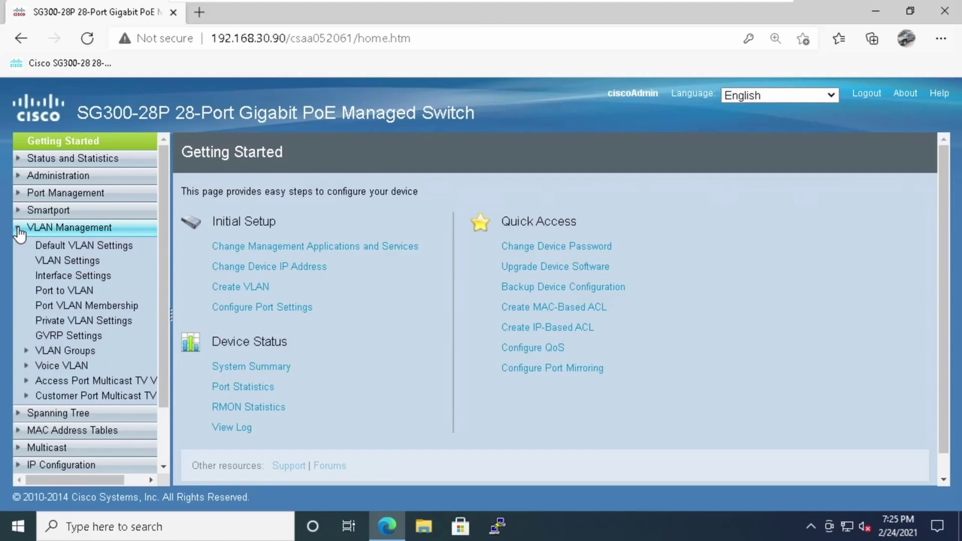
{"action": "left_click", "coordinate": [66, 276]}
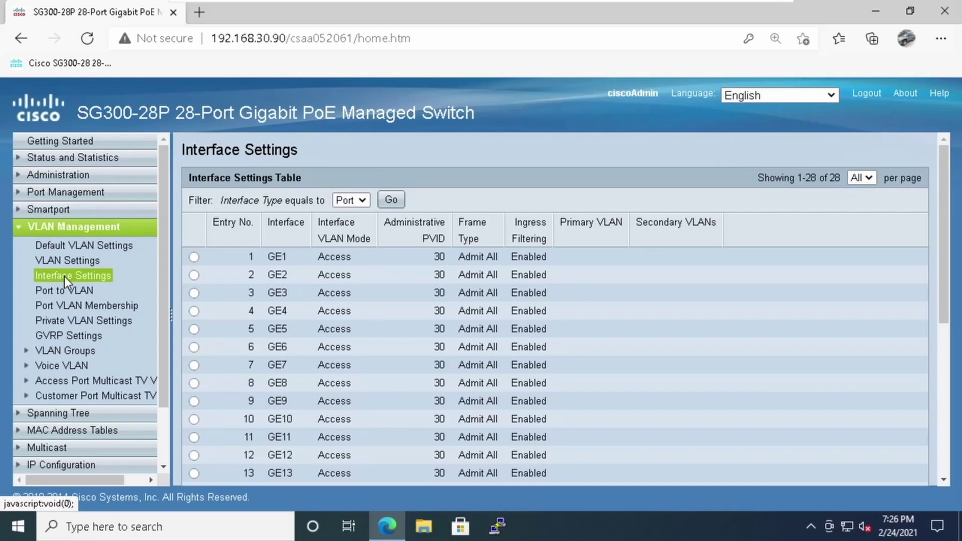
{"action": "left_click", "coordinate": [194, 257]}
{"action": "scroll", "coordinate": [254, 305], "scroll_direction": "down", "scroll_amount": 5}
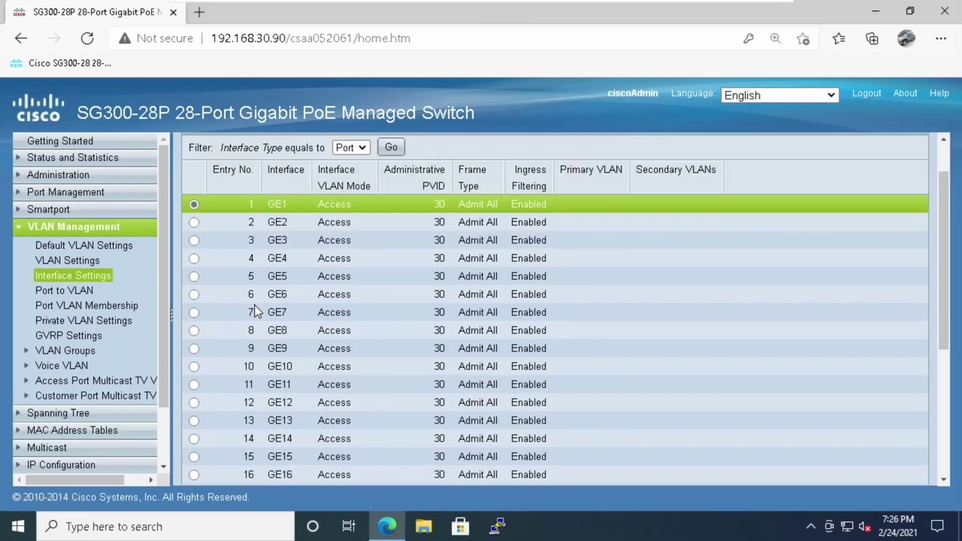
{"action": "left_click", "coordinate": [360, 459]}
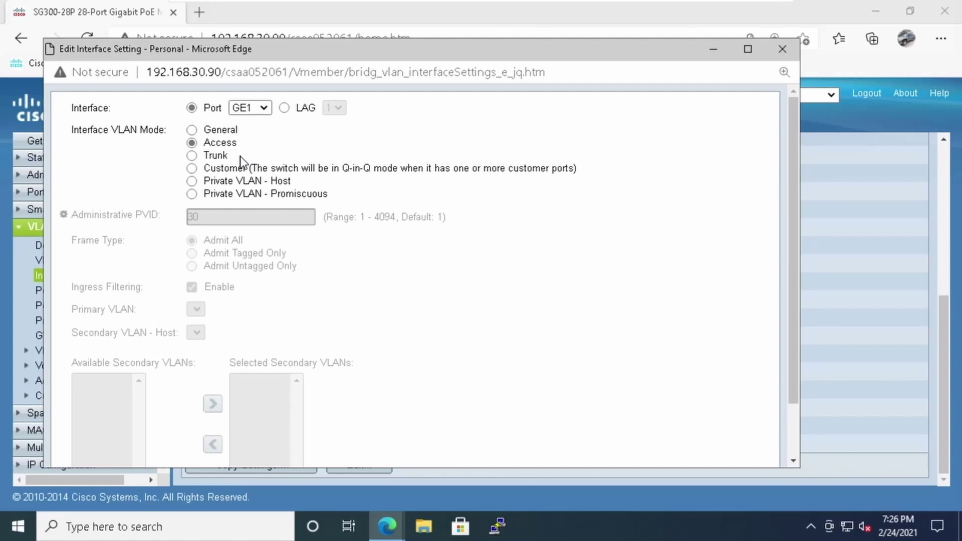
{"action": "scroll", "coordinate": [252, 221], "scroll_direction": "down", "scroll_amount": 2}
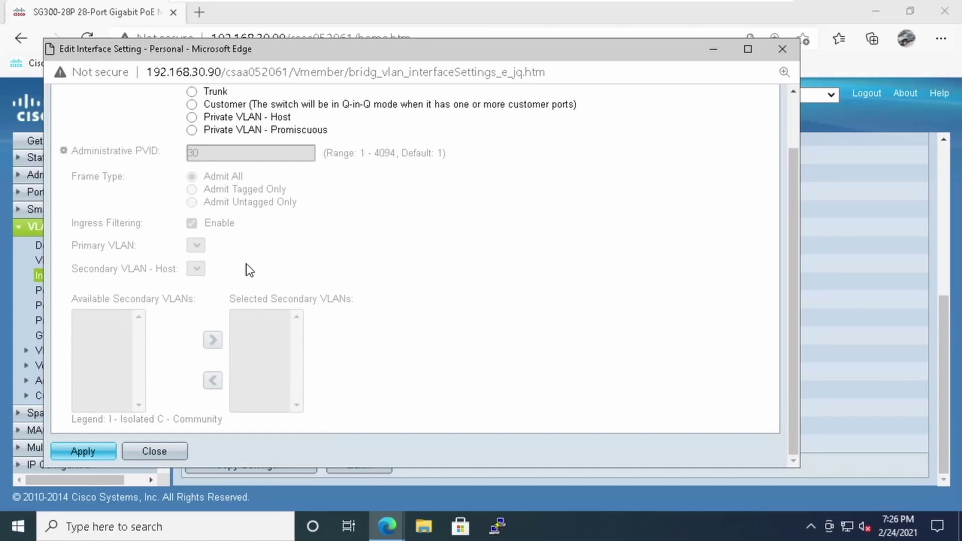
{"action": "left_click", "coordinate": [154, 452]}
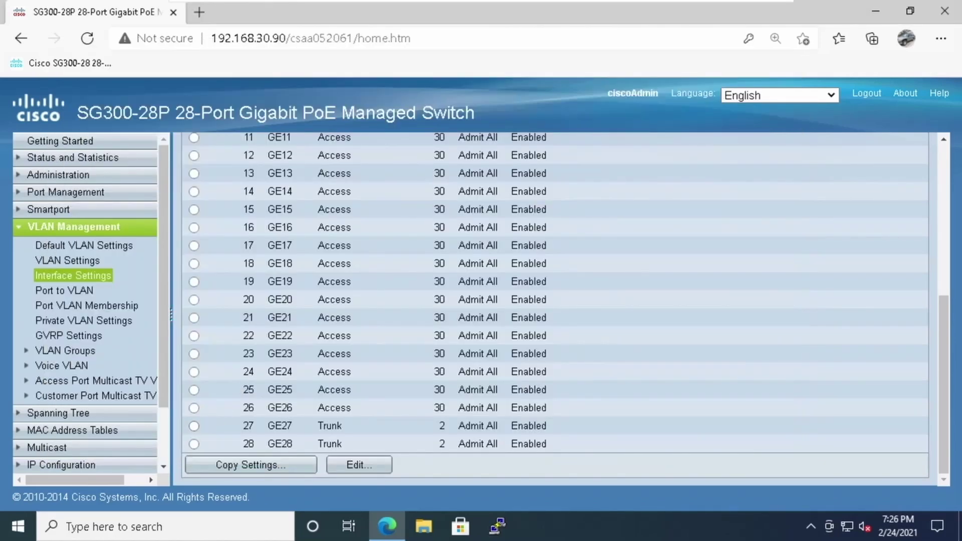
Step: Review the VLAN interface settings of port GE27, including its VLAN mode and administrative PVID, and close them without changes
{"action": "scroll", "coordinate": [306, 208], "scroll_direction": "up", "scroll_amount": 6}
{"action": "scroll", "coordinate": [306, 209], "scroll_direction": "down", "scroll_amount": 1}
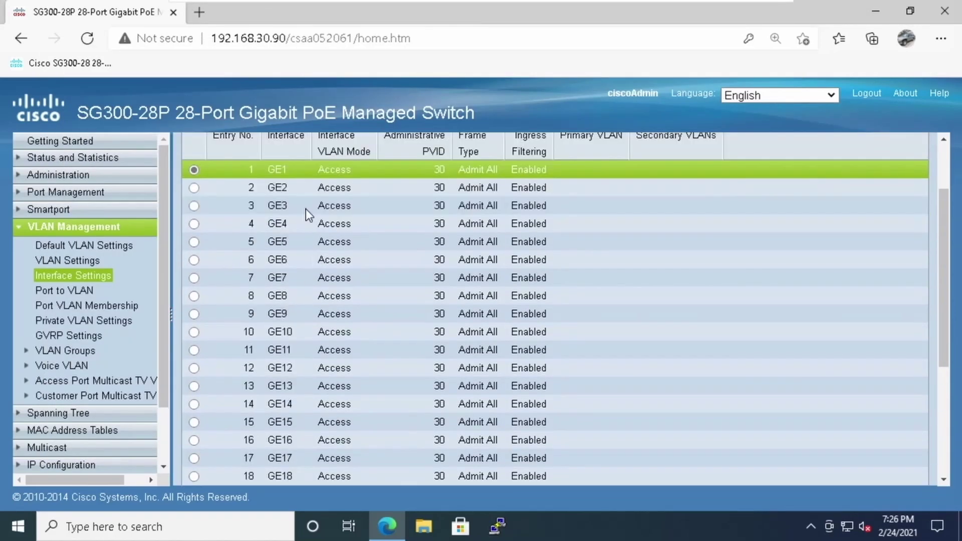
{"action": "scroll", "coordinate": [298, 242], "scroll_direction": "down", "scroll_amount": 7}
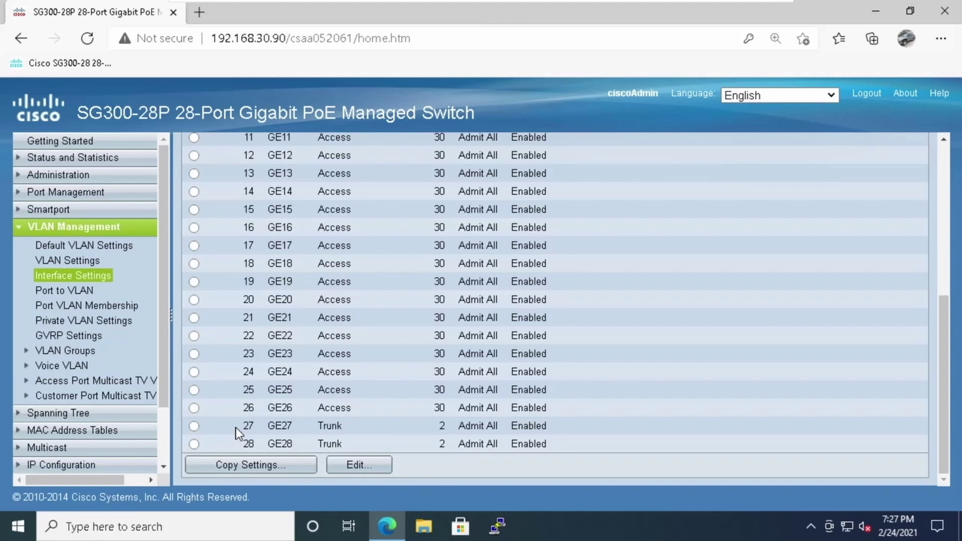
{"action": "left_click", "coordinate": [194, 427]}
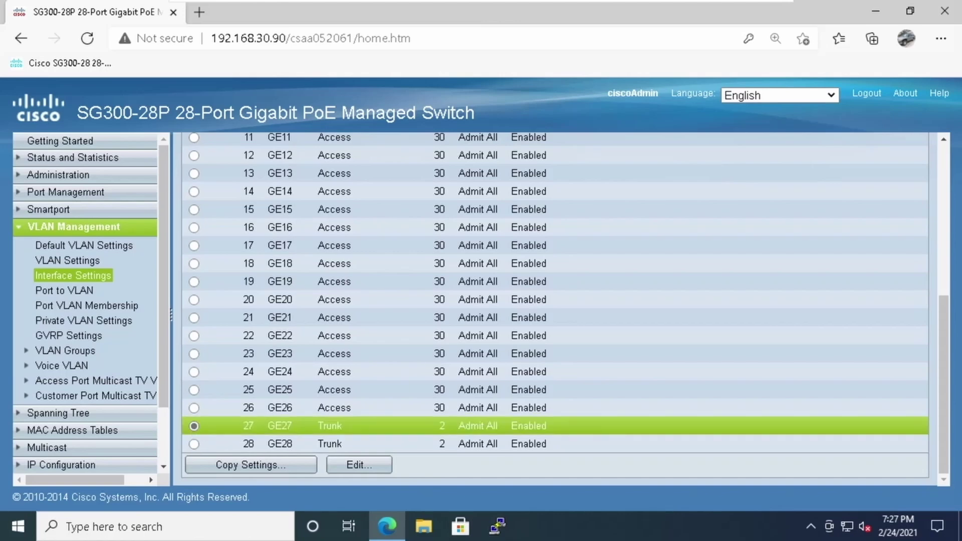
{"action": "left_click", "coordinate": [344, 464]}
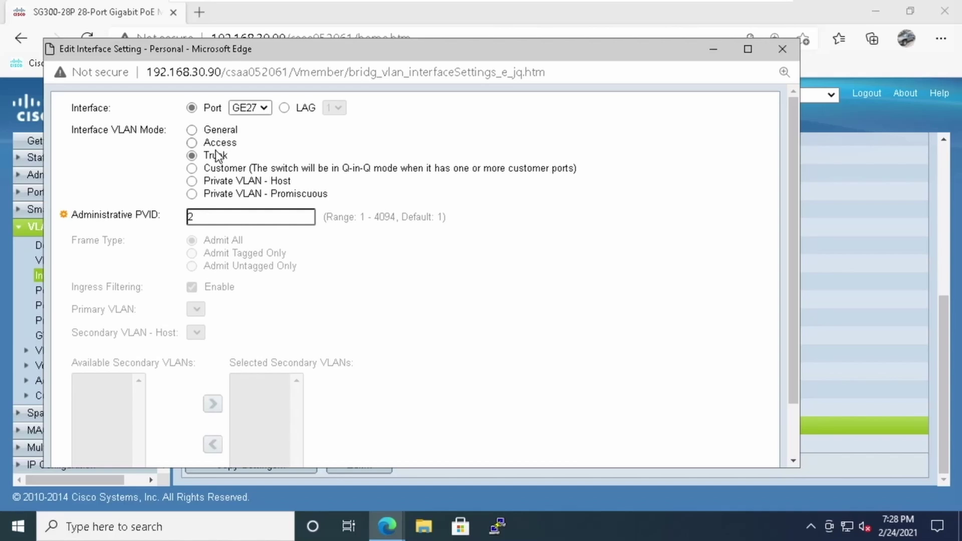
{"action": "scroll", "coordinate": [252, 254], "scroll_direction": "down", "scroll_amount": 3}
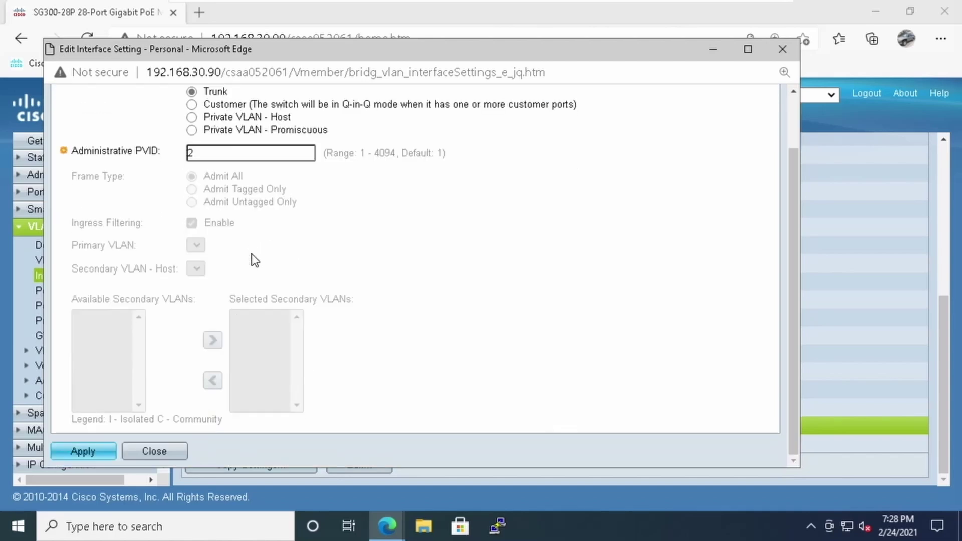
{"action": "left_click", "coordinate": [170, 454]}
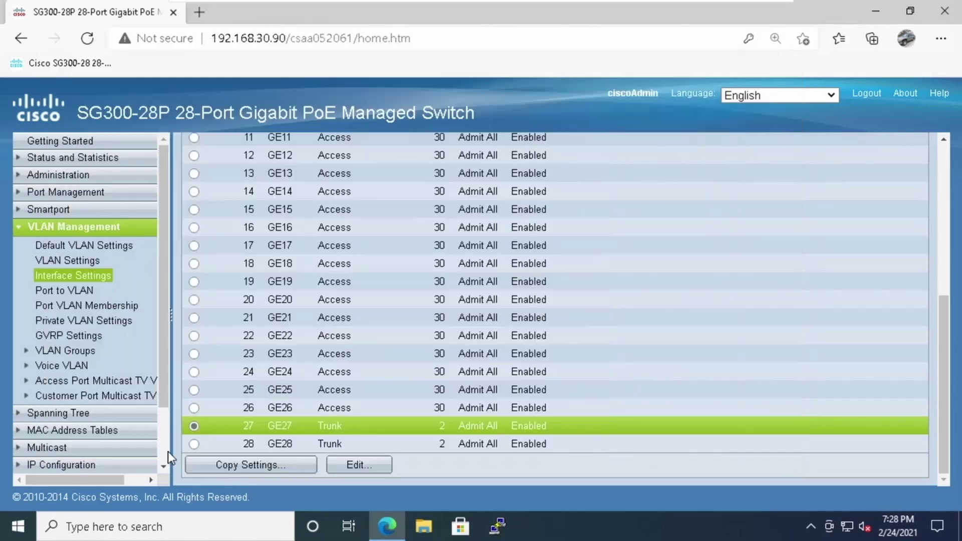
Step: Join trunk port GE27 to VLANs 30, 40 and 50 as a tagged member in the port VLAN membership and apply it
{"action": "left_click", "coordinate": [113, 308]}
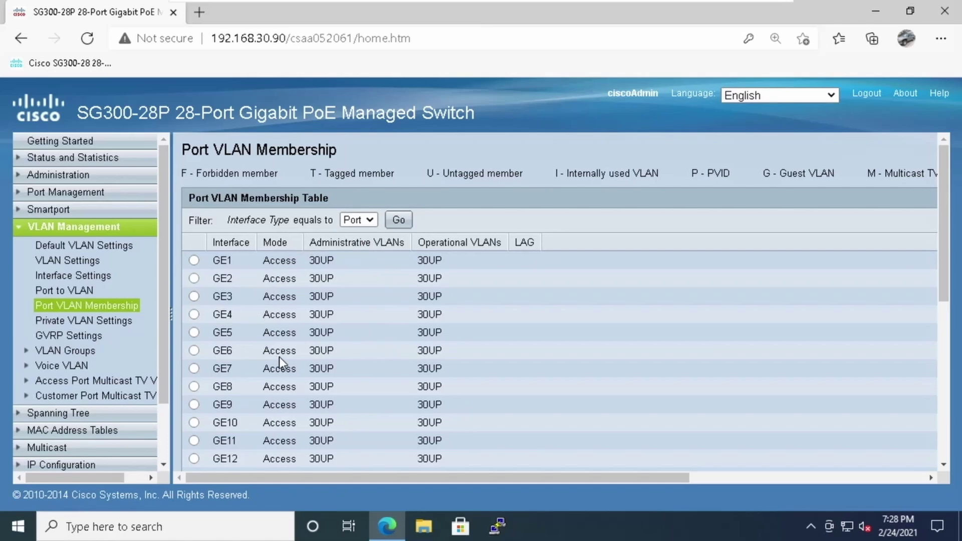
{"action": "scroll", "coordinate": [279, 357], "scroll_direction": "down", "scroll_amount": 6}
{"action": "scroll", "coordinate": [278, 357], "scroll_direction": "down", "scroll_amount": 1}
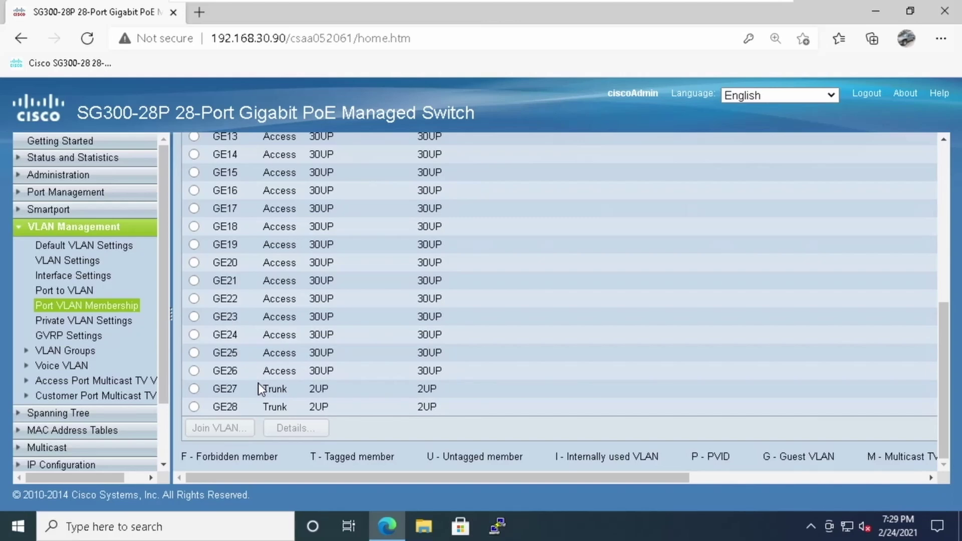
{"action": "left_click", "coordinate": [194, 390]}
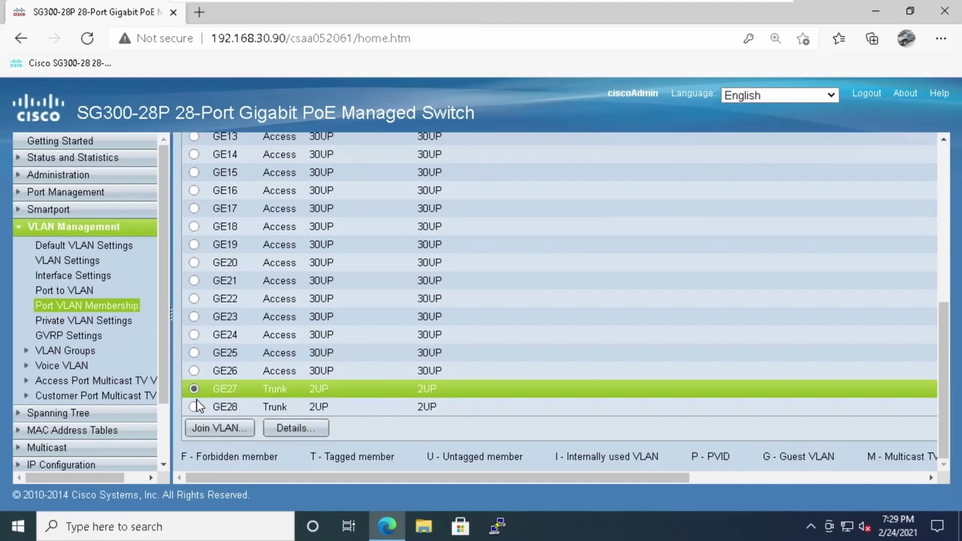
{"action": "left_click", "coordinate": [215, 430]}
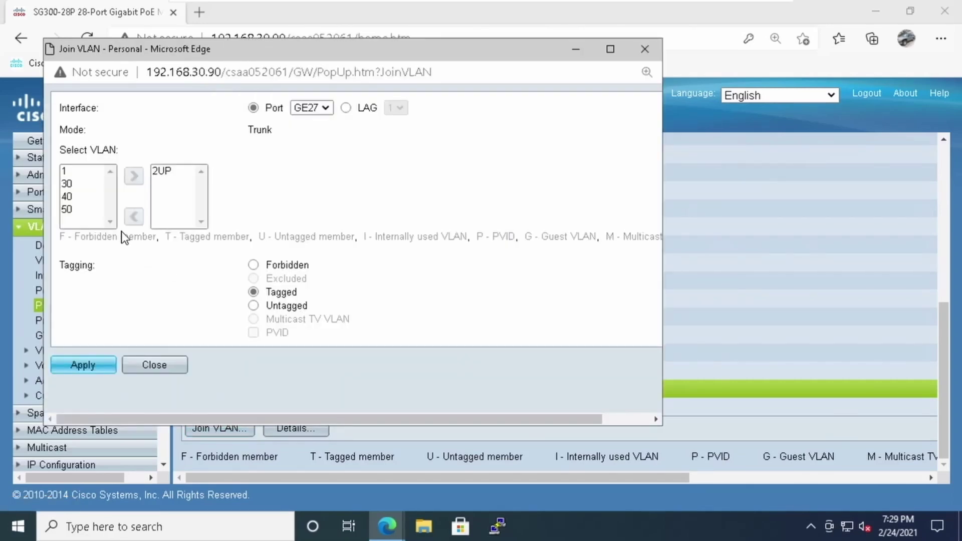
{"action": "left_click", "coordinate": [74, 185]}
{"action": "left_click", "coordinate": [133, 176]}
{"action": "left_click", "coordinate": [72, 185]}
{"action": "left_click", "coordinate": [133, 176]}
{"action": "left_click", "coordinate": [70, 185]}
{"action": "left_click", "coordinate": [132, 178]}
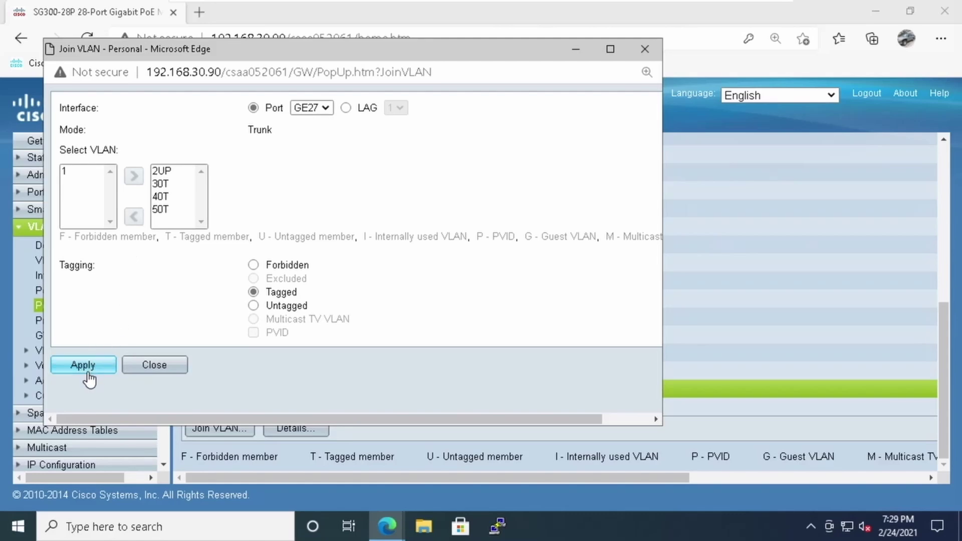
{"action": "left_click", "coordinate": [89, 380]}
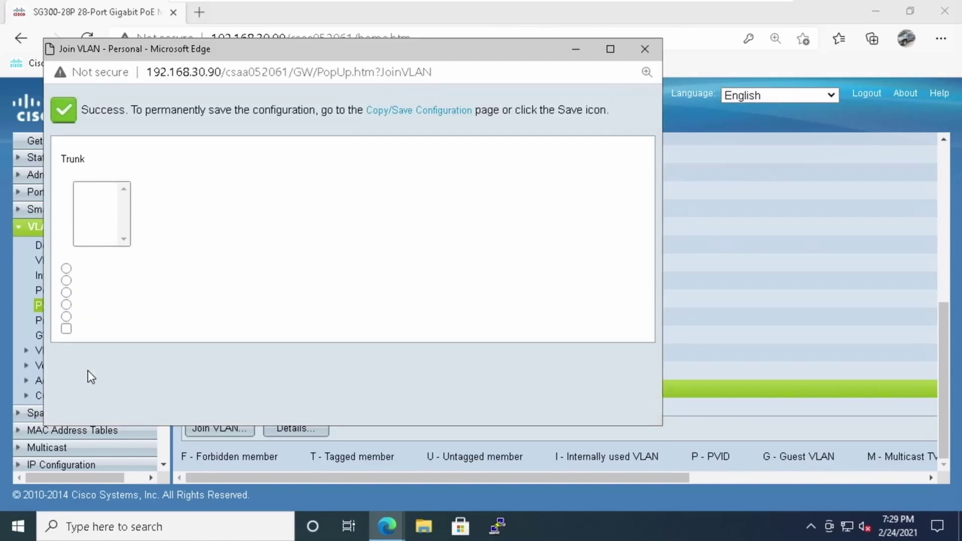
{"action": "left_click", "coordinate": [153, 408]}
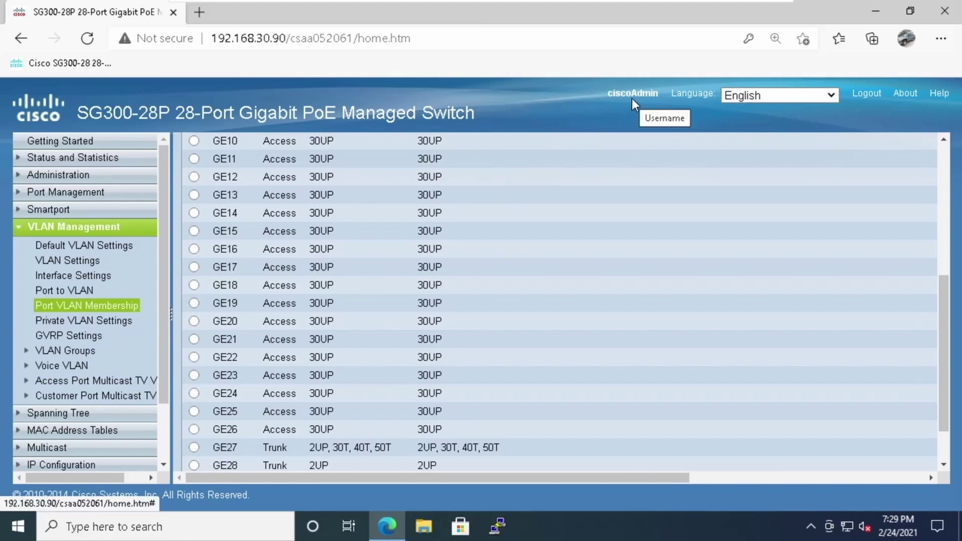
Step: Save the switch's running configuration to the startup configuration
{"action": "scroll", "coordinate": [634, 221], "scroll_direction": "down", "scroll_amount": 3}
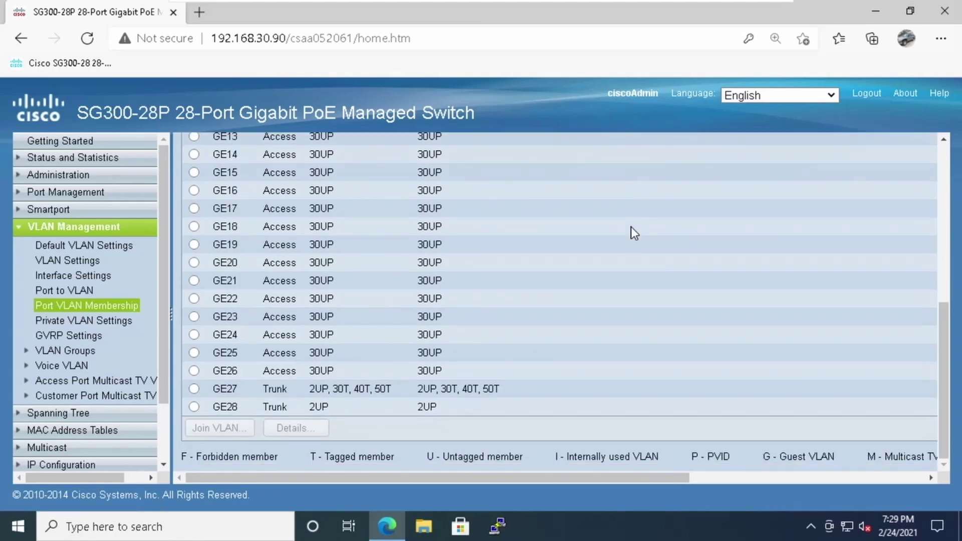
{"action": "left_click", "coordinate": [586, 94]}
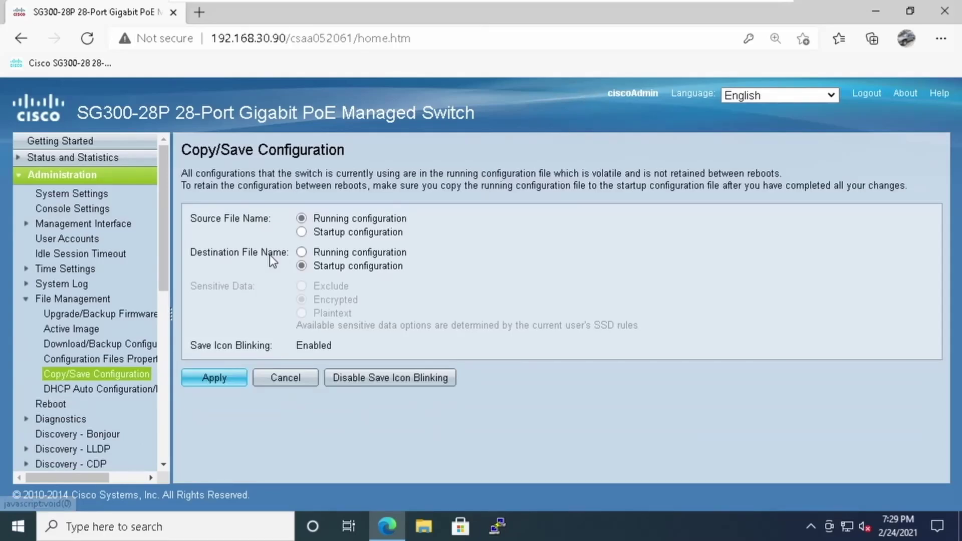
{"action": "left_click", "coordinate": [211, 380]}
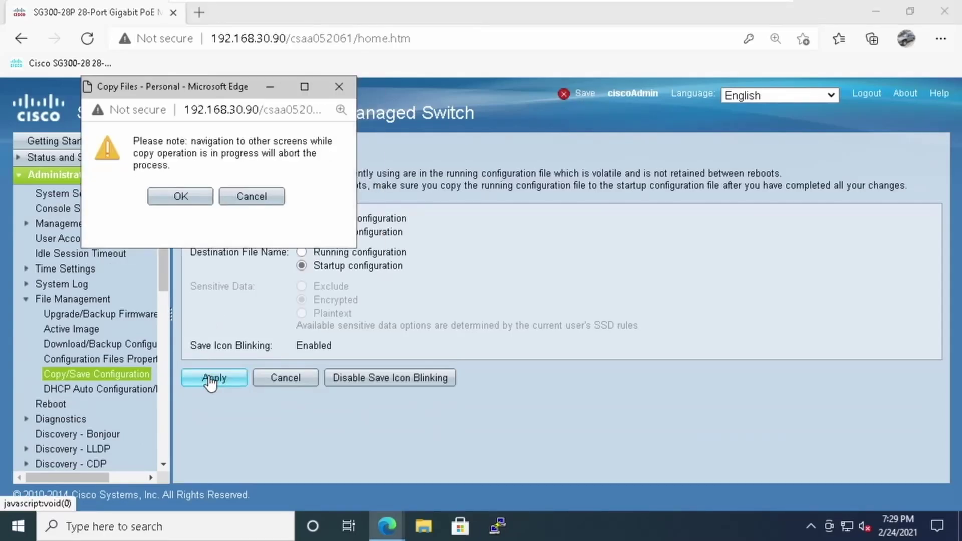
{"action": "left_click", "coordinate": [180, 197]}
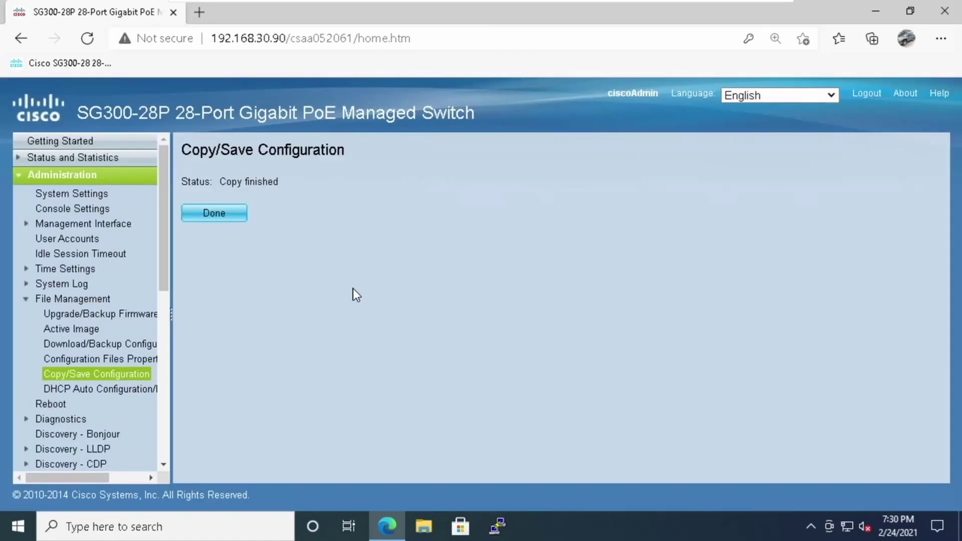
{"action": "left_click", "coordinate": [234, 214]}
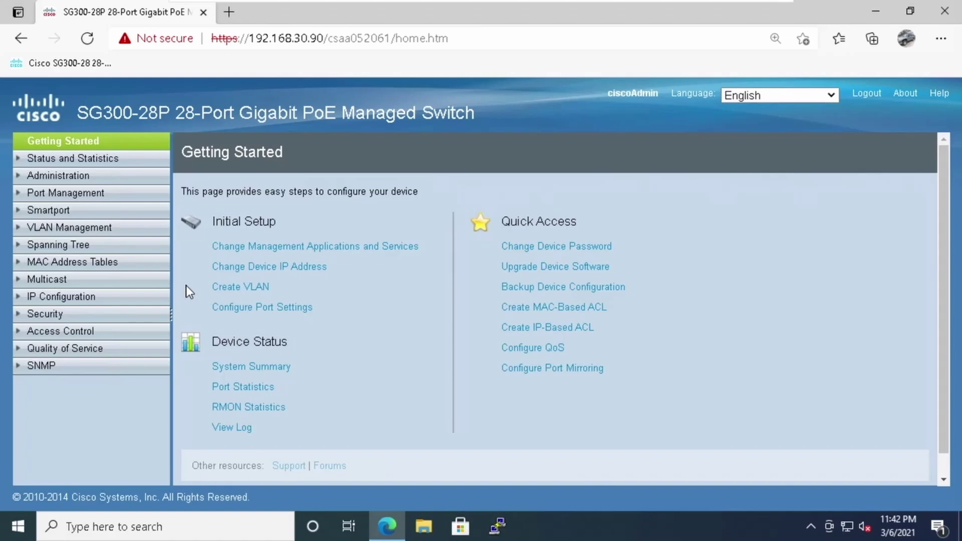
Step: Edit LAG 1 in the link aggregation management, naming it windows_server and enabling LACP
{"action": "left_click", "coordinate": [19, 195]}
{"action": "left_click", "coordinate": [49, 258]}
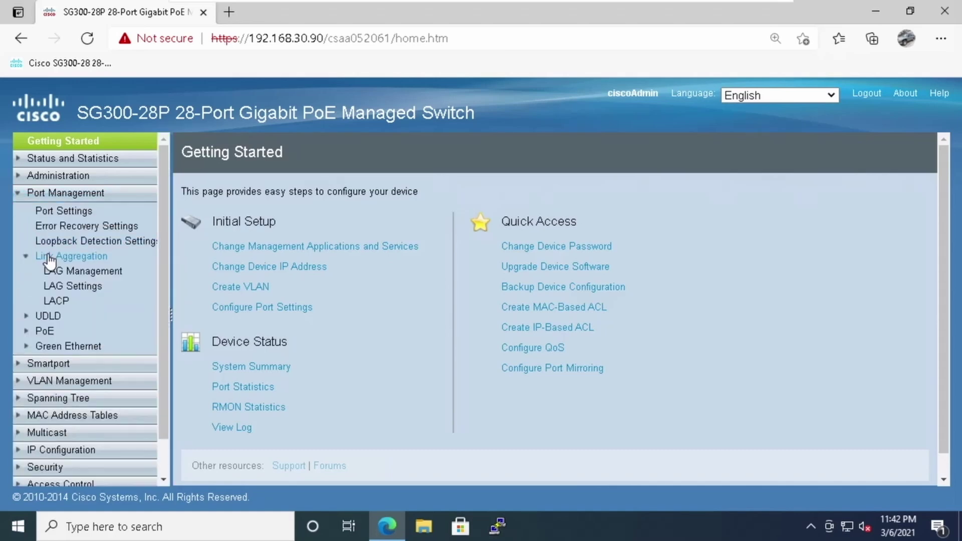
{"action": "left_click", "coordinate": [65, 269]}
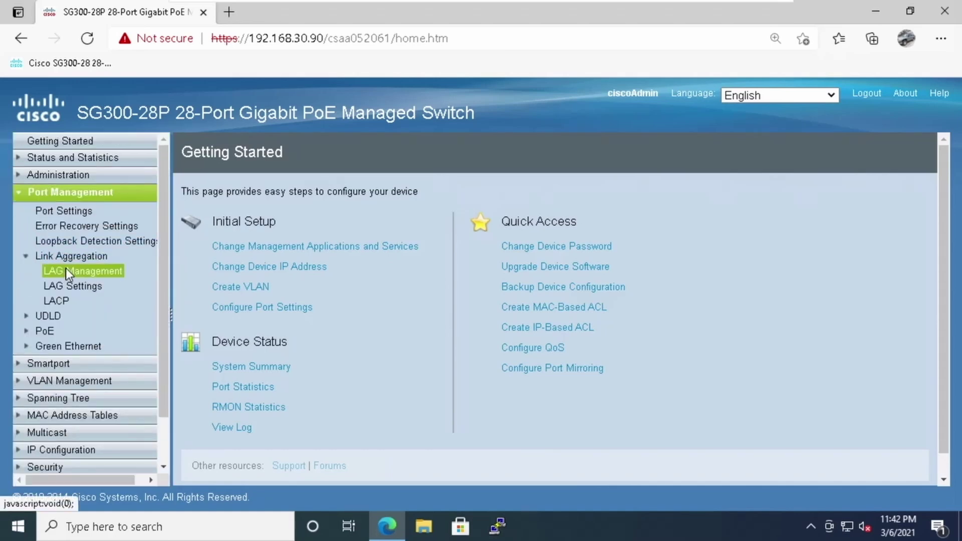
{"action": "left_click", "coordinate": [194, 297]}
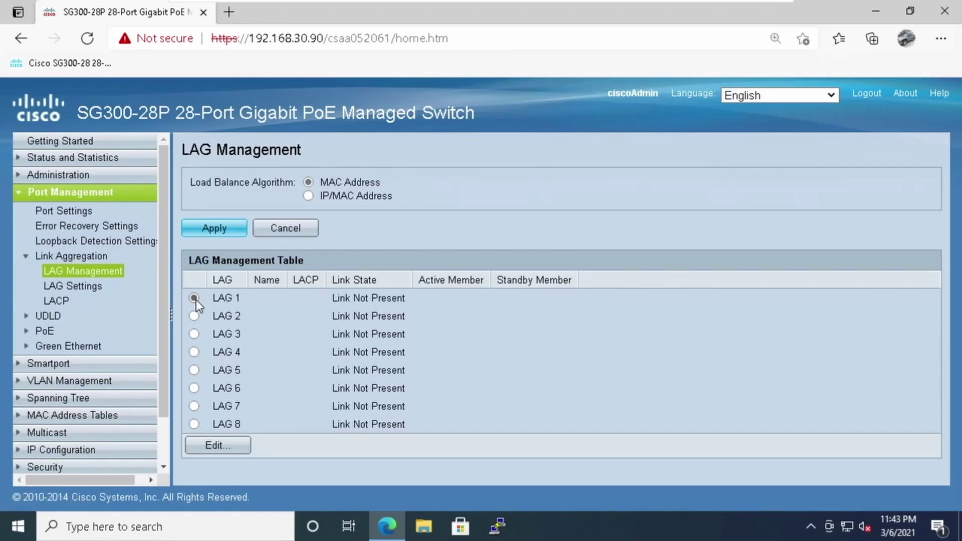
{"action": "left_click", "coordinate": [212, 446]}
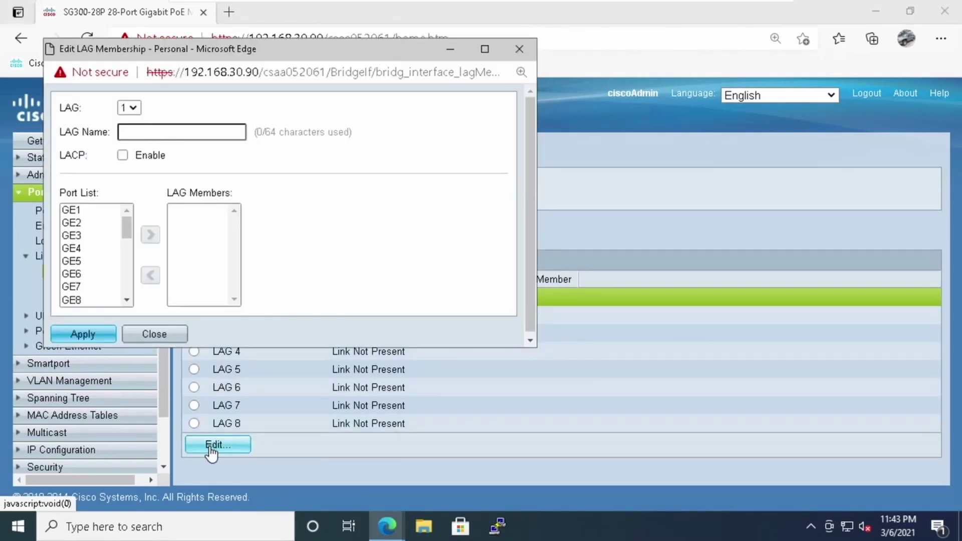
{"action": "left_click", "coordinate": [151, 132]}
{"action": "type", "text": "window"}
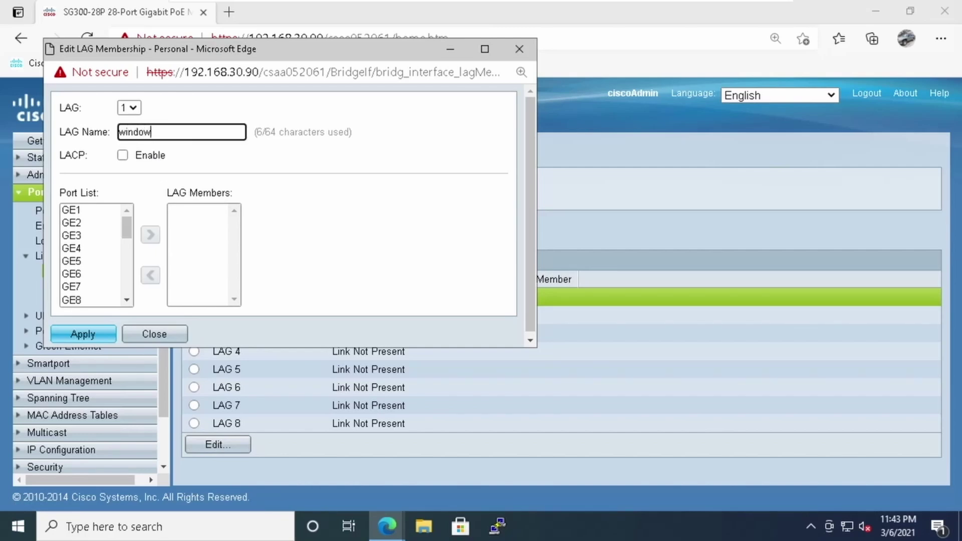
{"action": "type", "text": "s_server"}
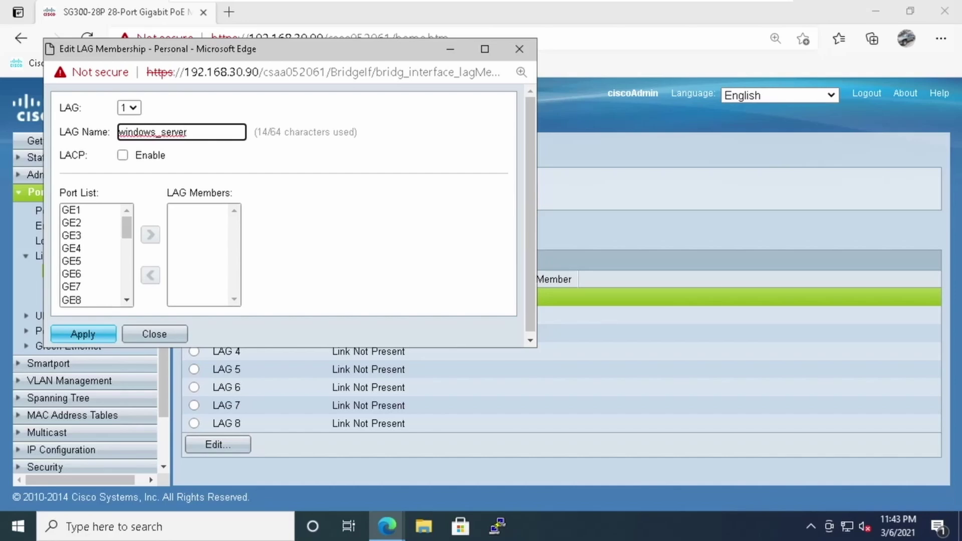
{"action": "left_click", "coordinate": [122, 156]}
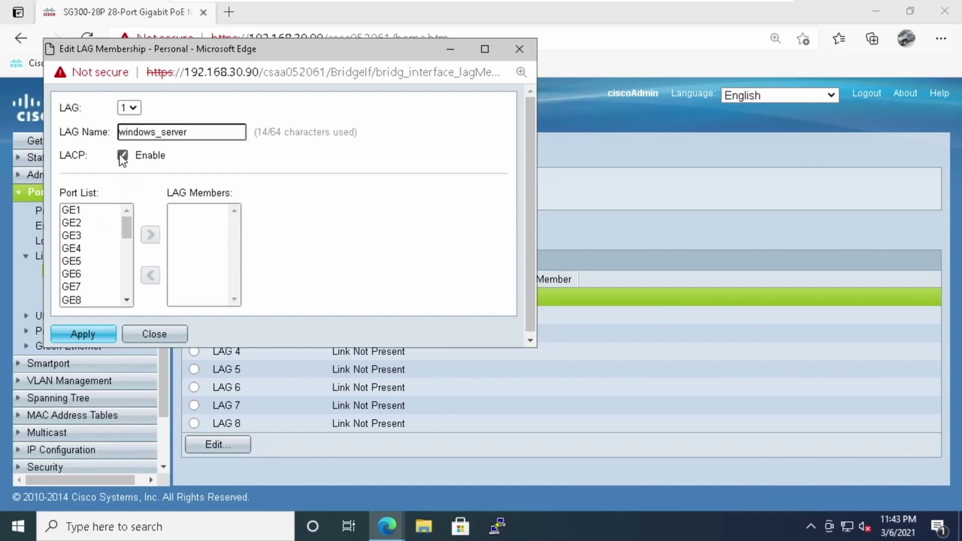
Step: Add ports GE1 and GE2 as members of LAG 1, apply the membership and close its settings
{"action": "left_click", "coordinate": [96, 210]}
{"action": "left_click", "coordinate": [151, 235]}
{"action": "left_click", "coordinate": [82, 210]}
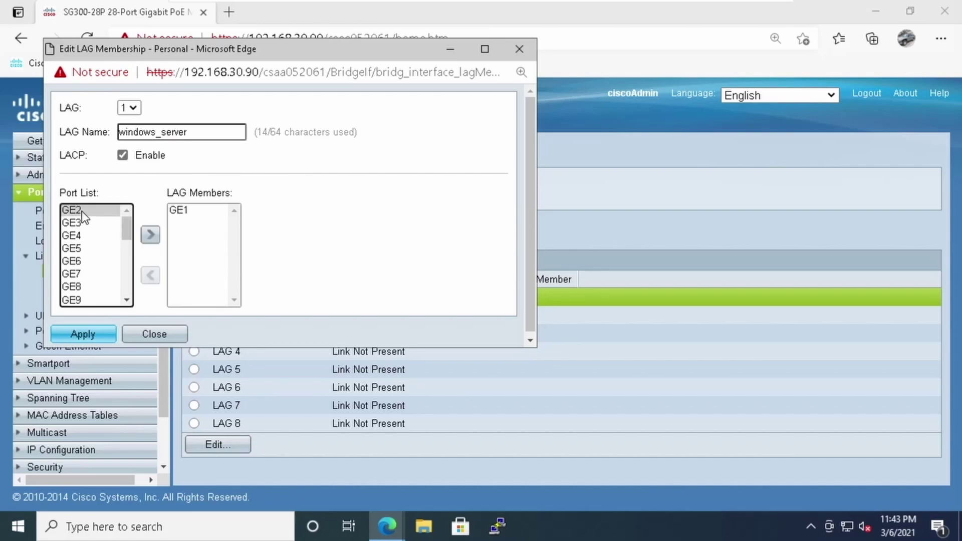
{"action": "left_click", "coordinate": [151, 234]}
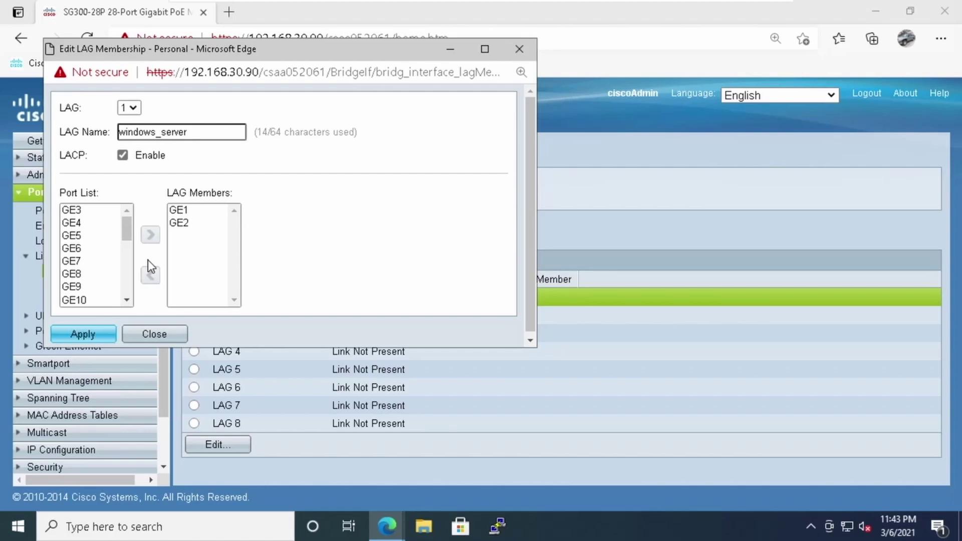
{"action": "left_click", "coordinate": [72, 334]}
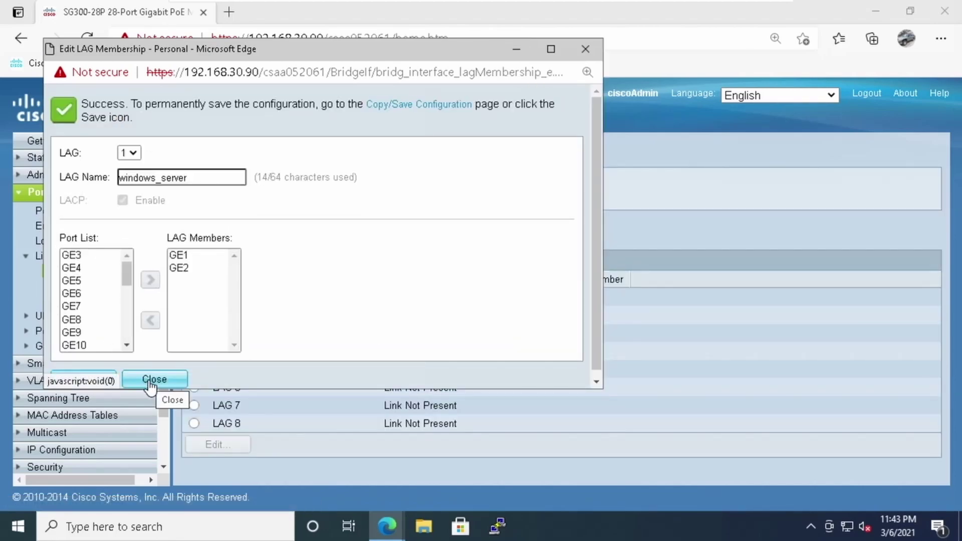
{"action": "left_click", "coordinate": [150, 381]}
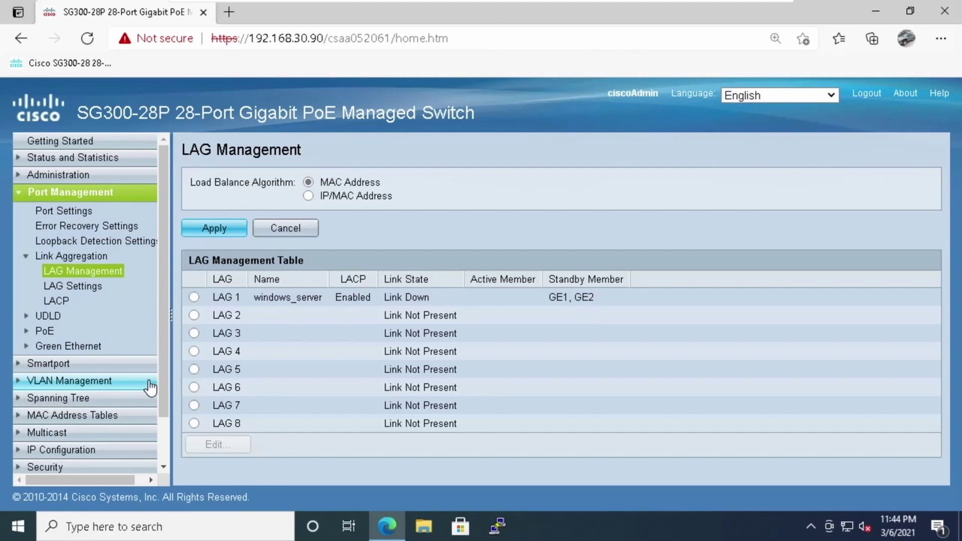
Step: Open the VLAN interface settings and filter the table to list LAG interfaces
{"action": "left_click", "coordinate": [22, 384]}
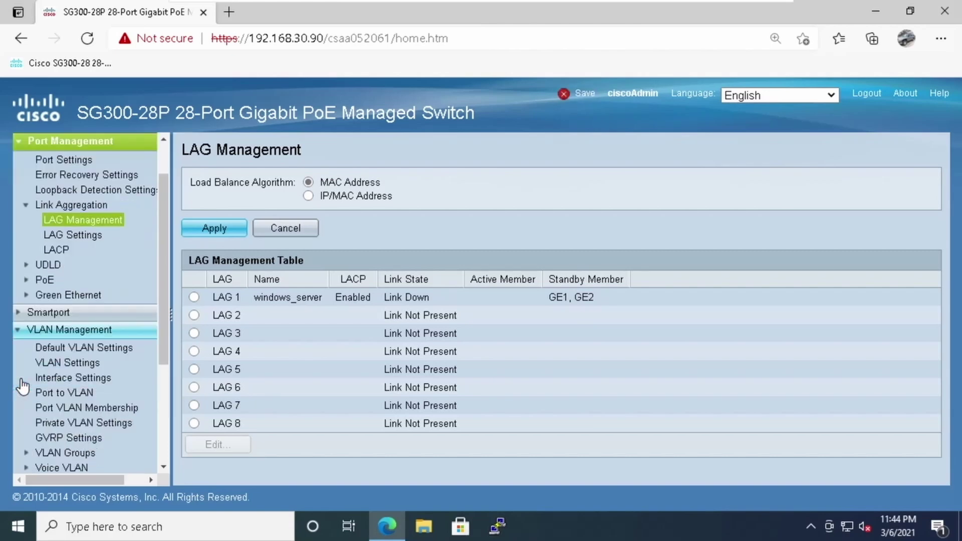
{"action": "left_click", "coordinate": [60, 379]}
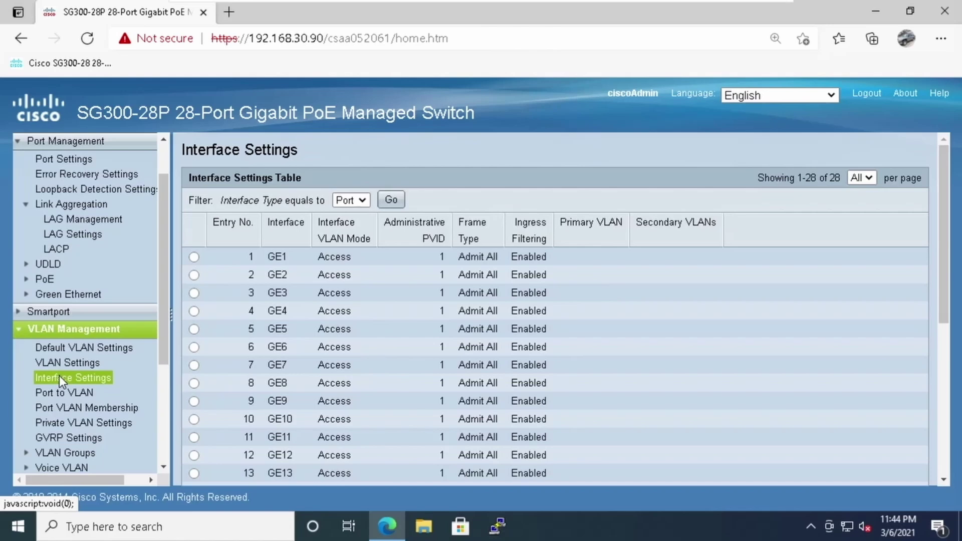
{"action": "left_click", "coordinate": [350, 200]}
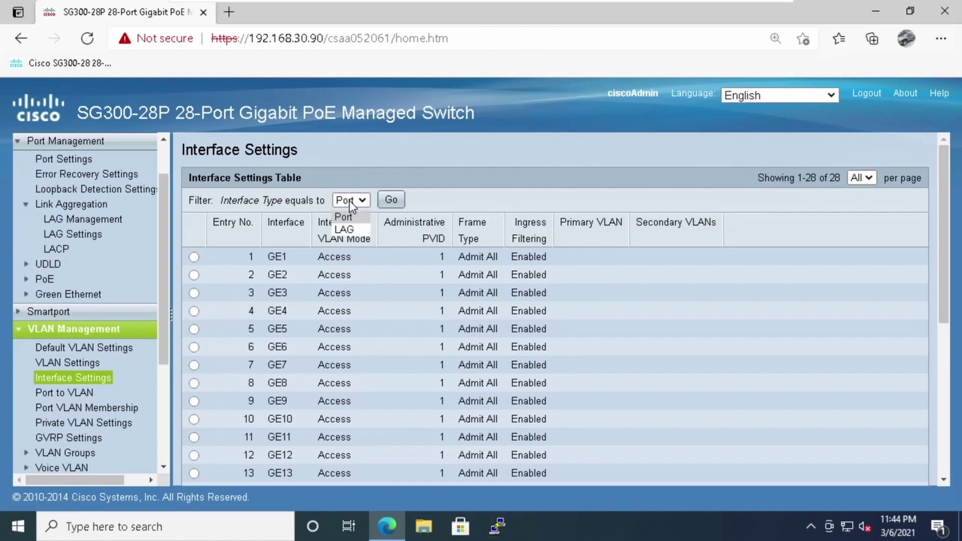
{"action": "left_click", "coordinate": [347, 230]}
{"action": "left_click", "coordinate": [392, 201]}
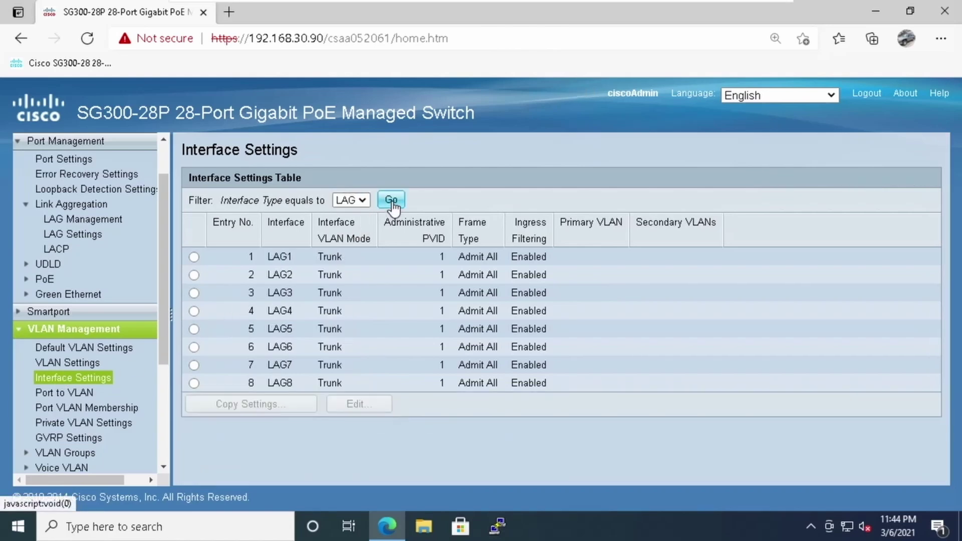
Step: Set LAG1's interface VLAN mode to Access, apply the change and close its interface settings
{"action": "left_click", "coordinate": [194, 258]}
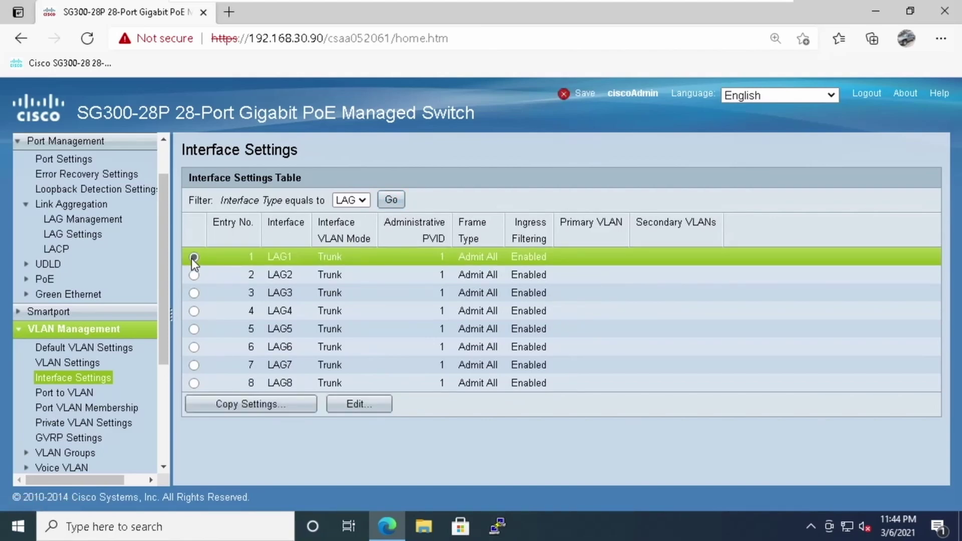
{"action": "left_click", "coordinate": [355, 405]}
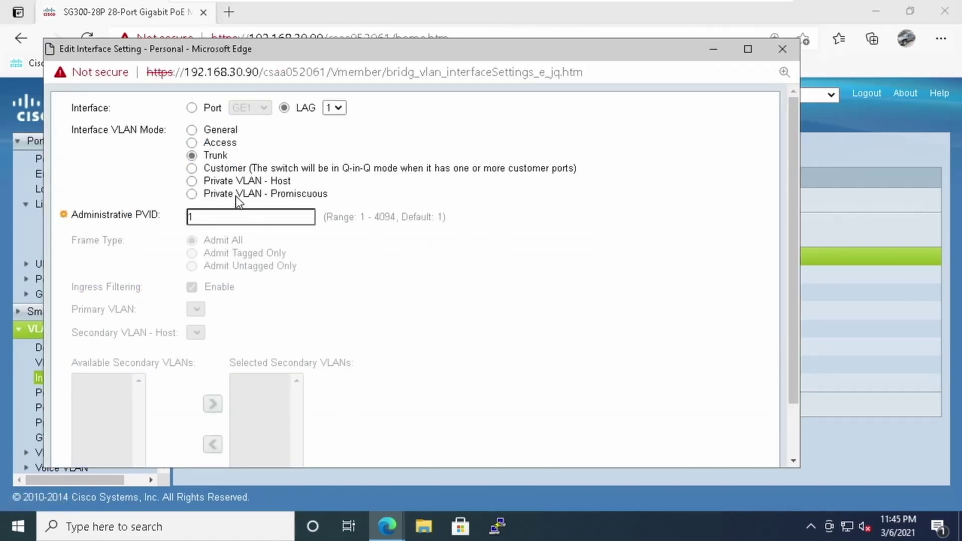
{"action": "left_click", "coordinate": [191, 143]}
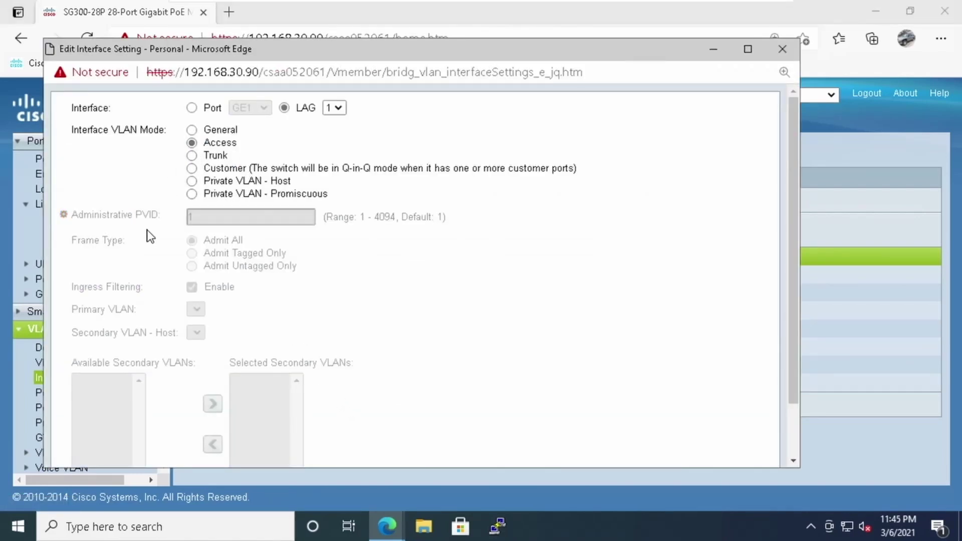
{"action": "scroll", "coordinate": [149, 236], "scroll_direction": "down", "scroll_amount": 3}
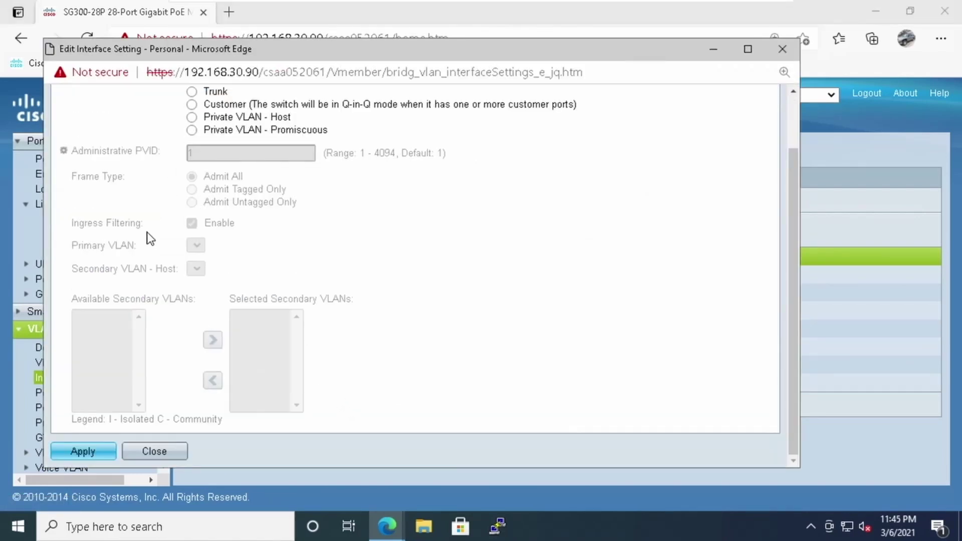
{"action": "left_click", "coordinate": [99, 453]}
{"action": "scroll", "coordinate": [107, 447], "scroll_direction": "down", "scroll_amount": 5}
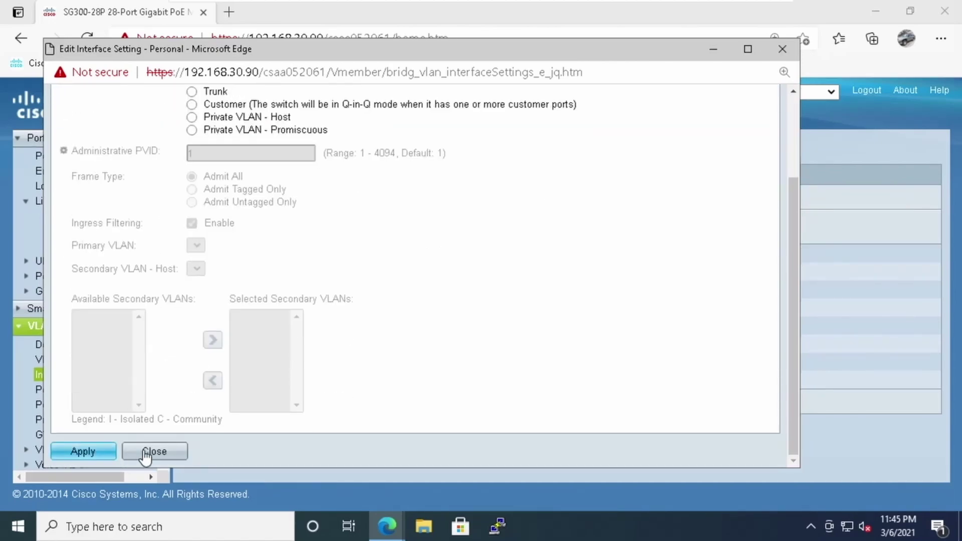
{"action": "left_click", "coordinate": [149, 452]}
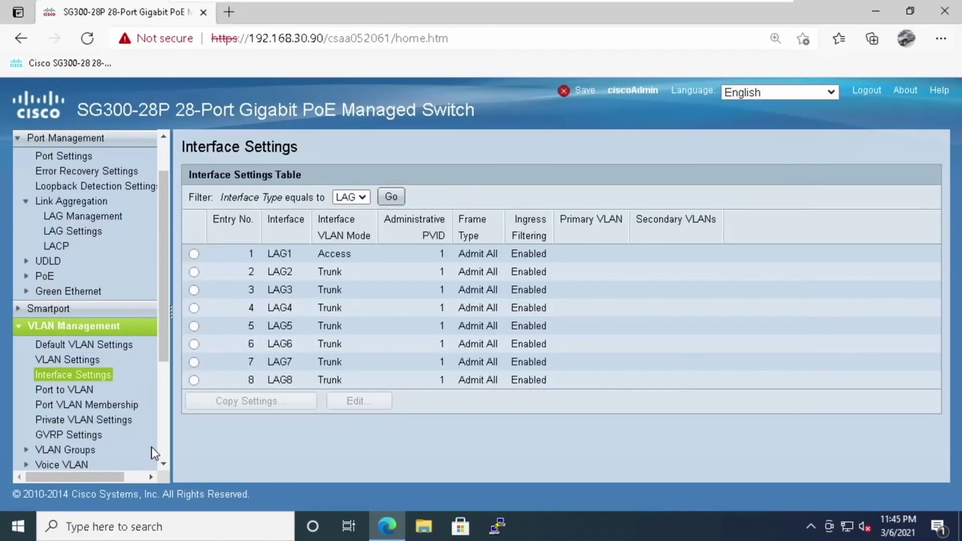
Step: Open the port VLAN membership table and filter it by the LAG interface type
{"action": "left_click", "coordinate": [113, 407]}
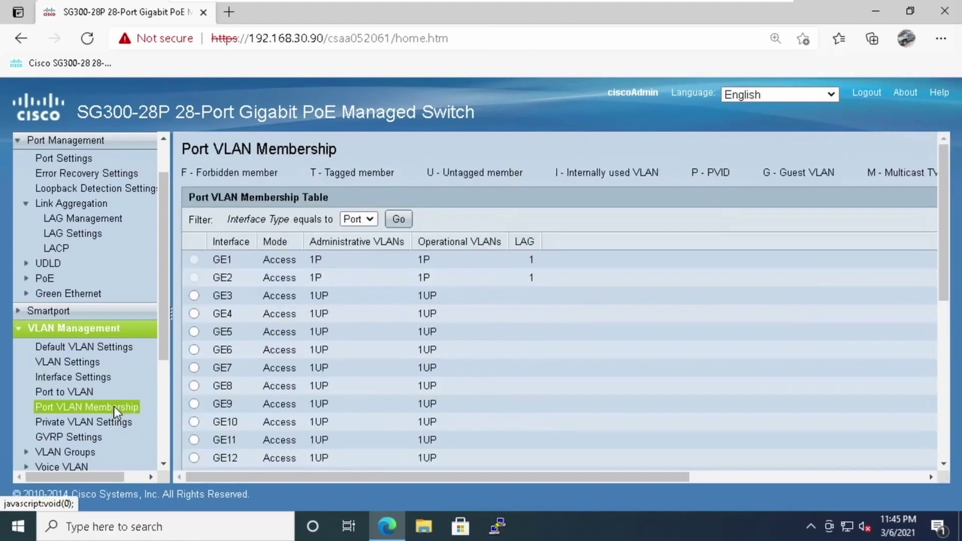
{"action": "left_click", "coordinate": [358, 221]}
{"action": "left_click", "coordinate": [356, 247]}
{"action": "left_click", "coordinate": [396, 220]}
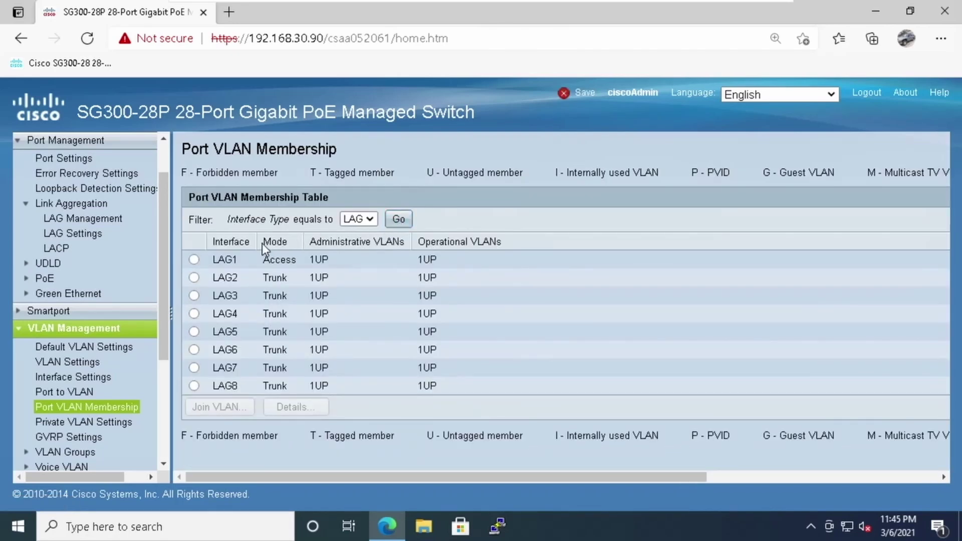
Step: Replace VLAN 1 with VLAN 13 as LAG1's untagged membership, apply it and close the join settings
{"action": "left_click", "coordinate": [193, 260]}
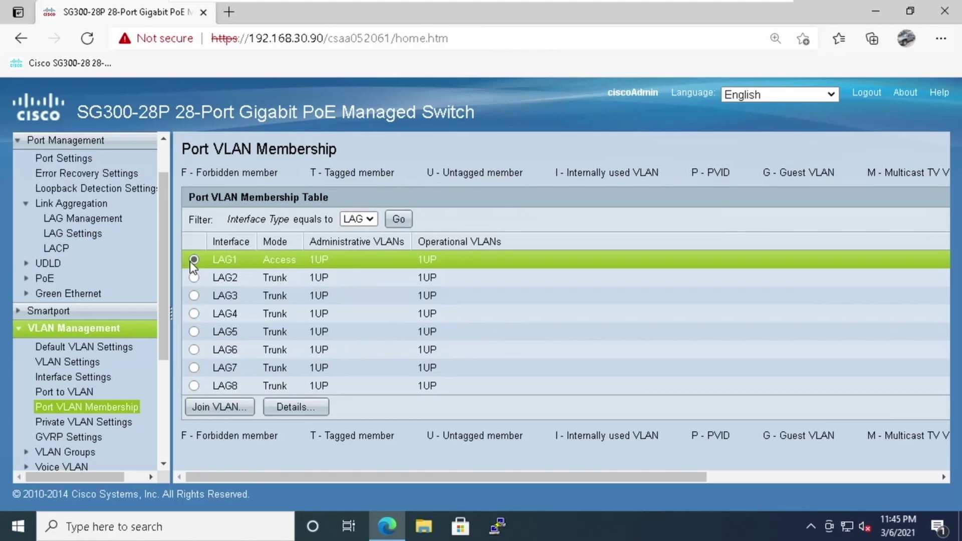
{"action": "left_click", "coordinate": [205, 408]}
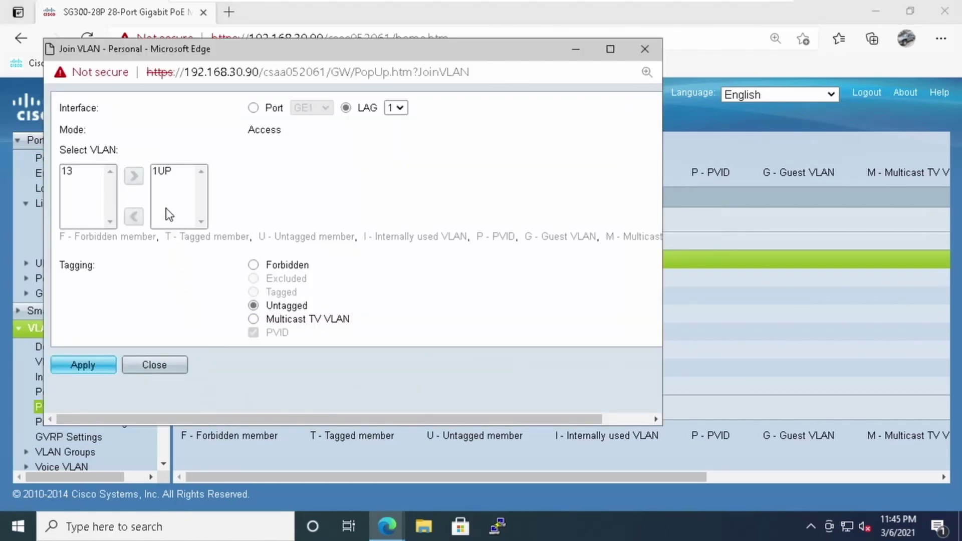
{"action": "left_click", "coordinate": [163, 172]}
{"action": "left_click", "coordinate": [134, 217]}
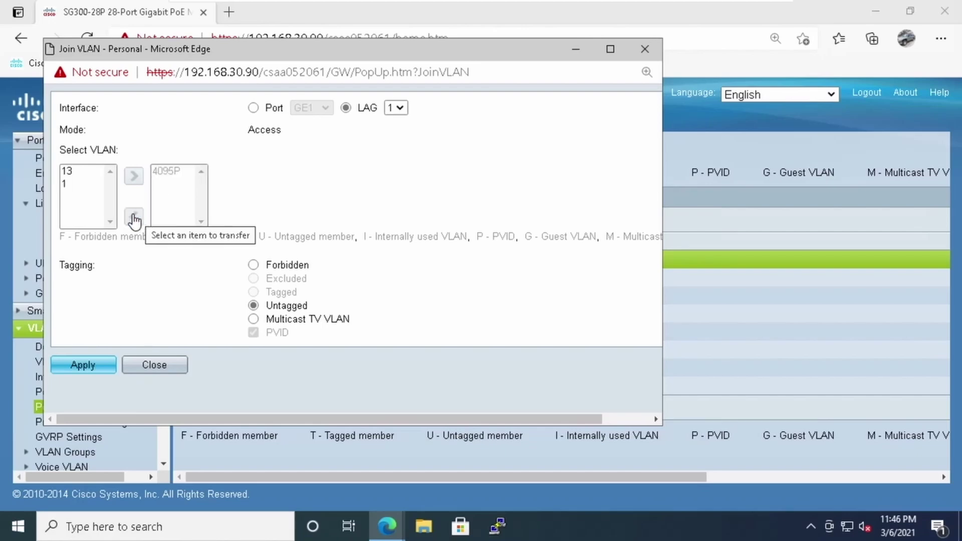
{"action": "left_click", "coordinate": [75, 172]}
{"action": "left_click", "coordinate": [136, 177]}
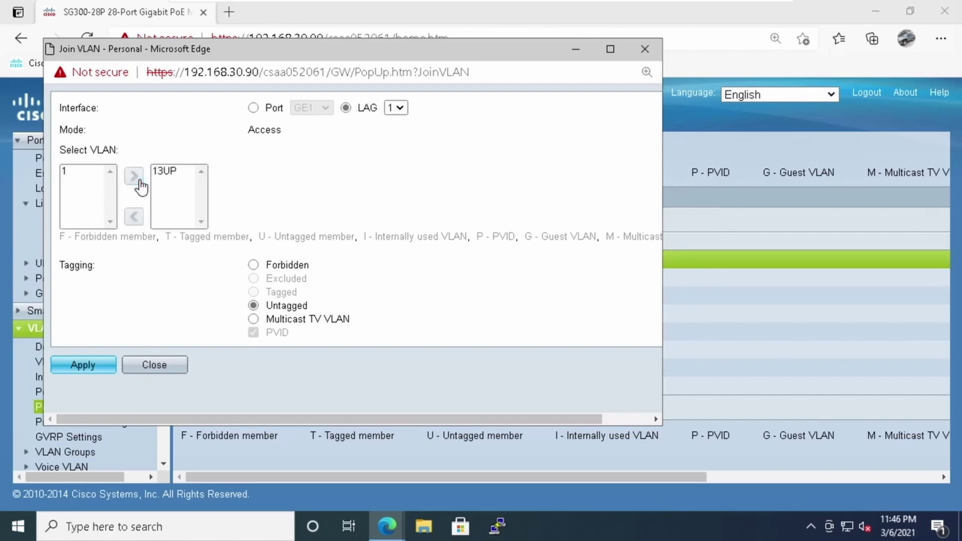
{"action": "left_click", "coordinate": [108, 371]}
{"action": "left_click", "coordinate": [151, 401]}
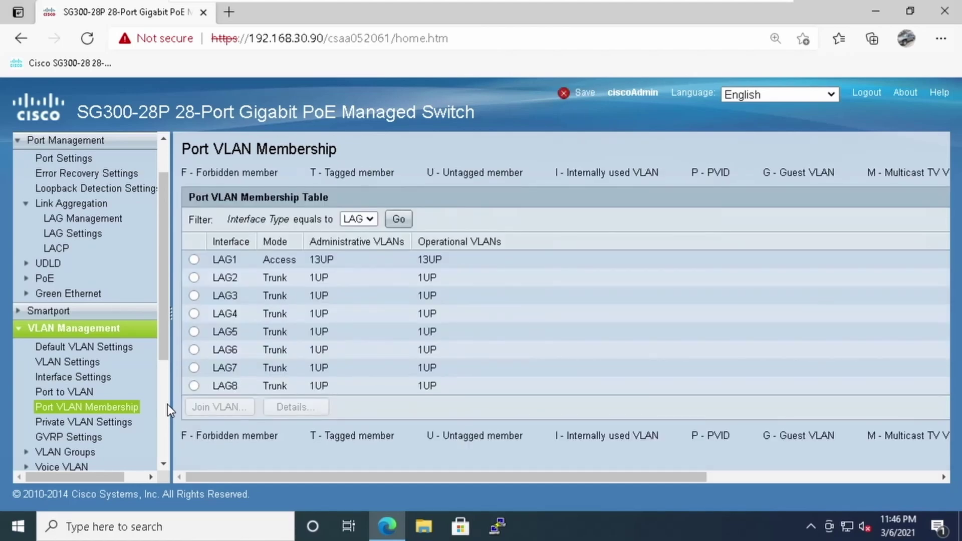
Step: Check LAG 1's link state and members in LAG management, and save the running configuration to the startup configuration
{"action": "scroll", "coordinate": [157, 386], "scroll_direction": "up", "scroll_amount": 2}
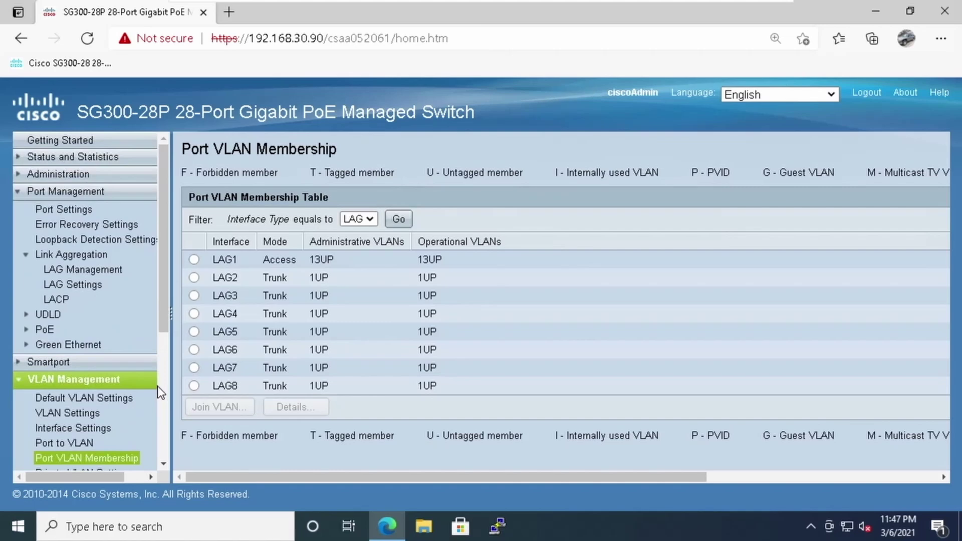
{"action": "left_click", "coordinate": [74, 274]}
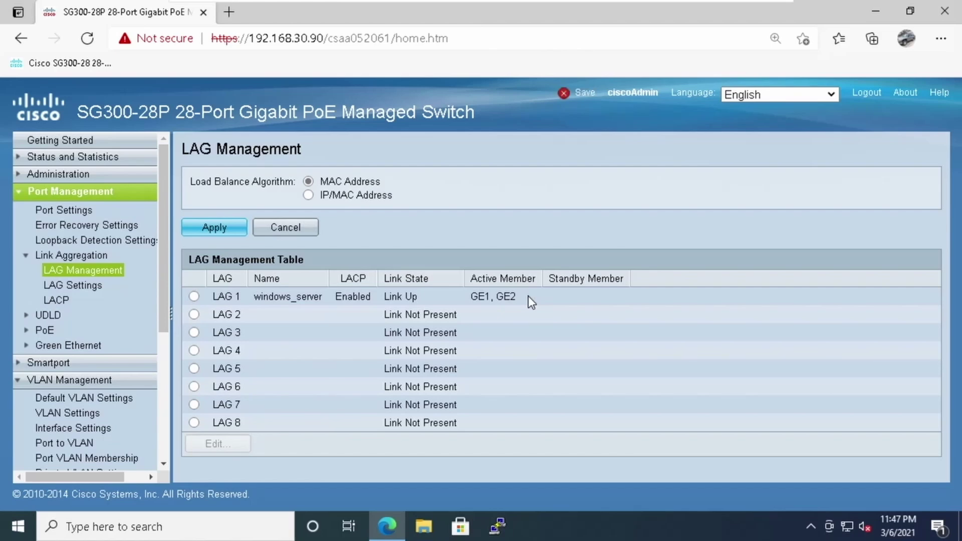
{"action": "left_click", "coordinate": [580, 96]}
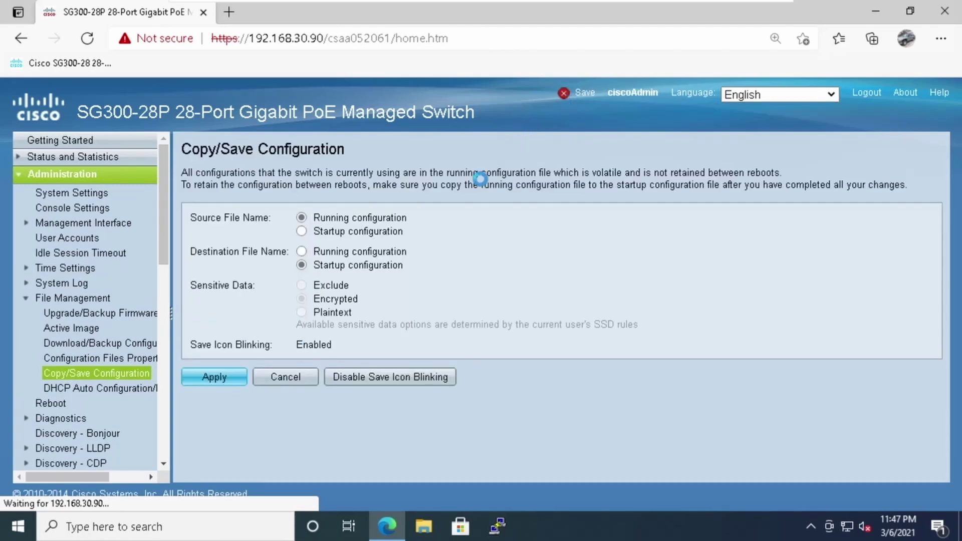
{"action": "left_click", "coordinate": [226, 381]}
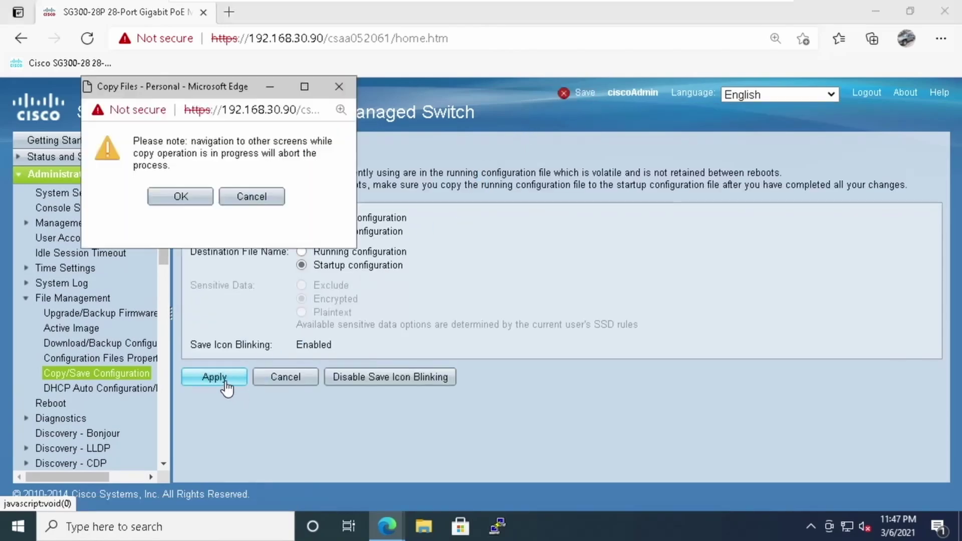
{"action": "left_click", "coordinate": [201, 199]}
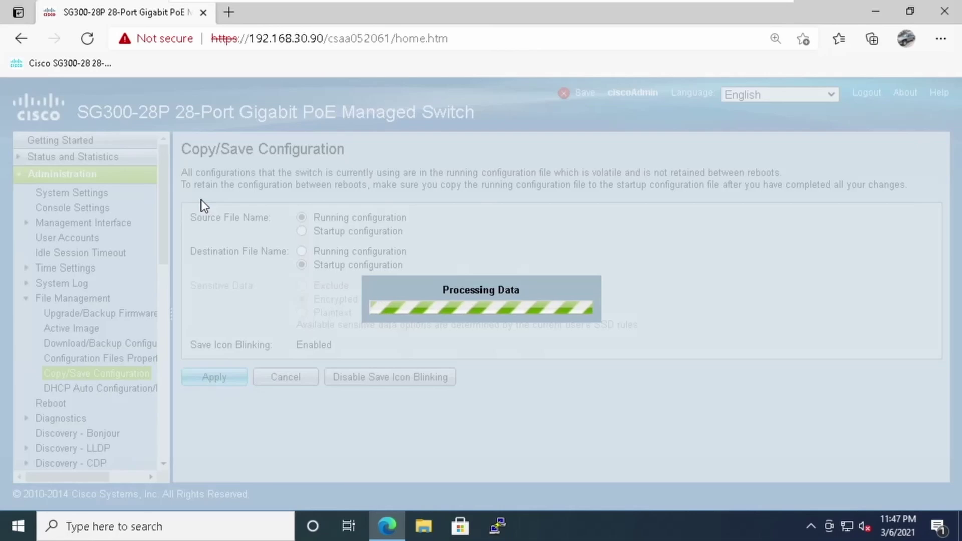